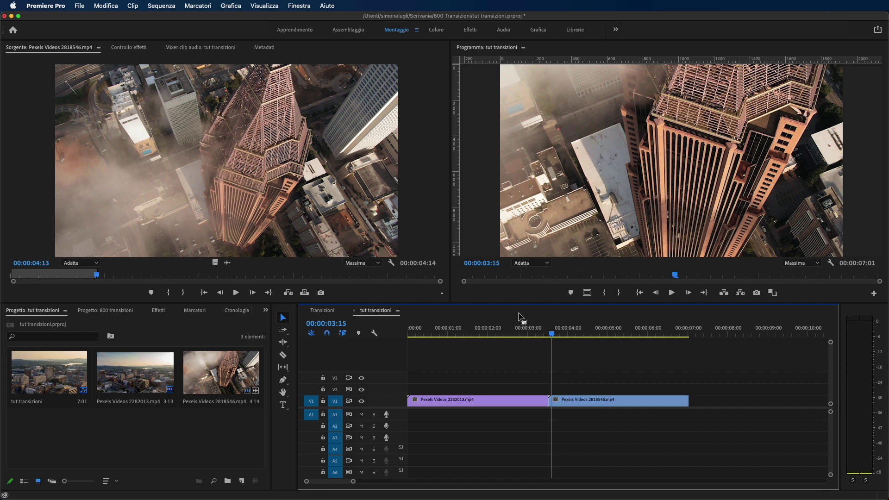
Step: Park the playhead on the cut between the two Pexels clips in tut transizioni
{"action": "left_click", "coordinate": [544, 334]}
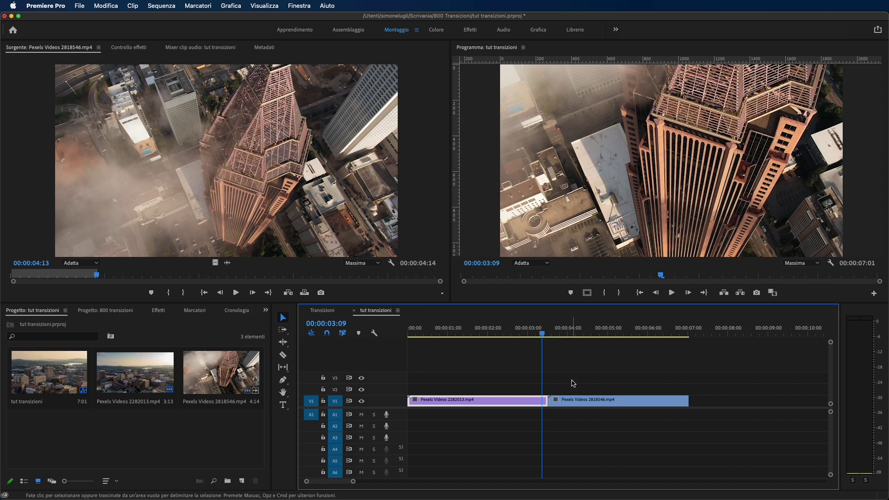
{"action": "left_click", "coordinate": [170, 10]}
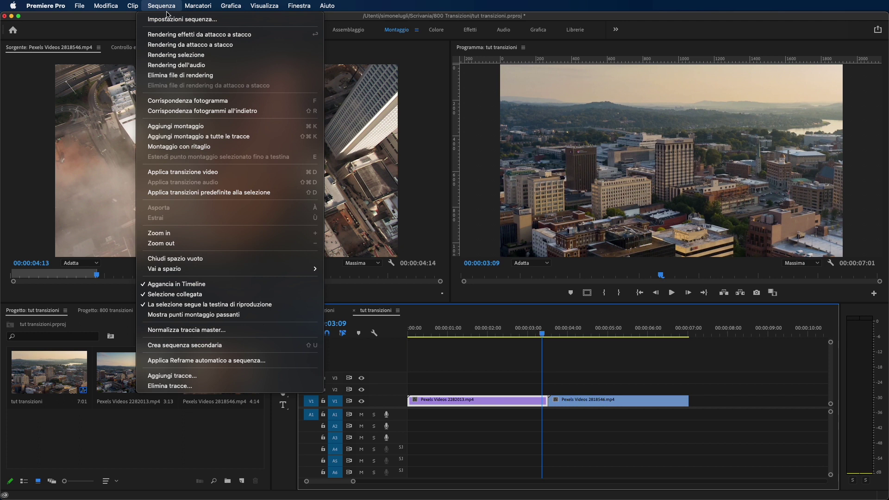
{"action": "left_click", "coordinate": [168, 17]}
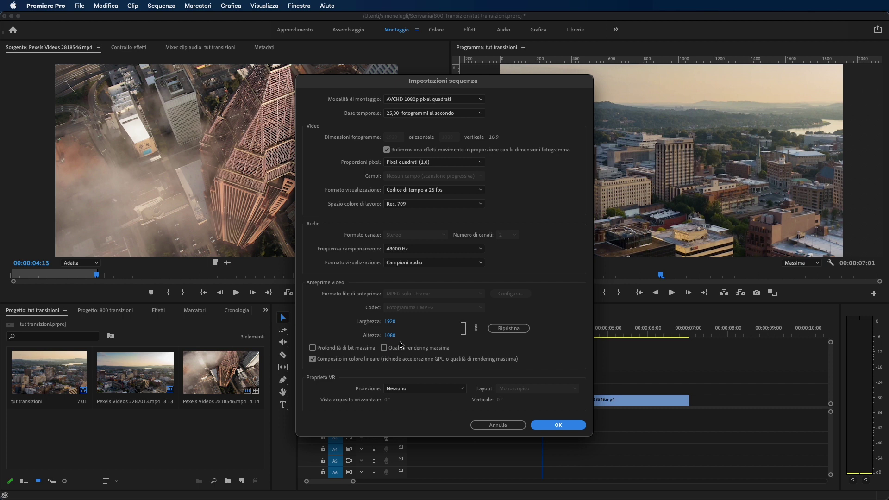
{"action": "left_click", "coordinate": [558, 427]}
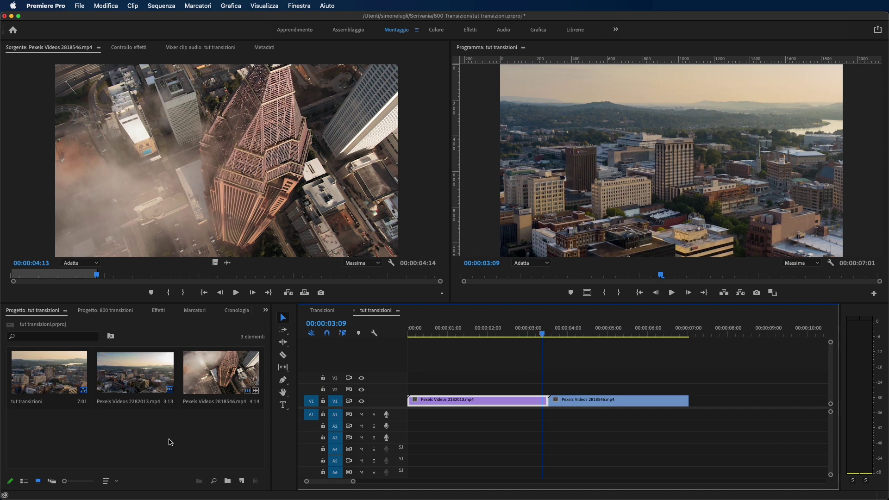
Step: Choose the Transitions - FullHD - 1920x1080 .prproj in the Transizioni folder for import
{"action": "double_click", "coordinate": [171, 437]}
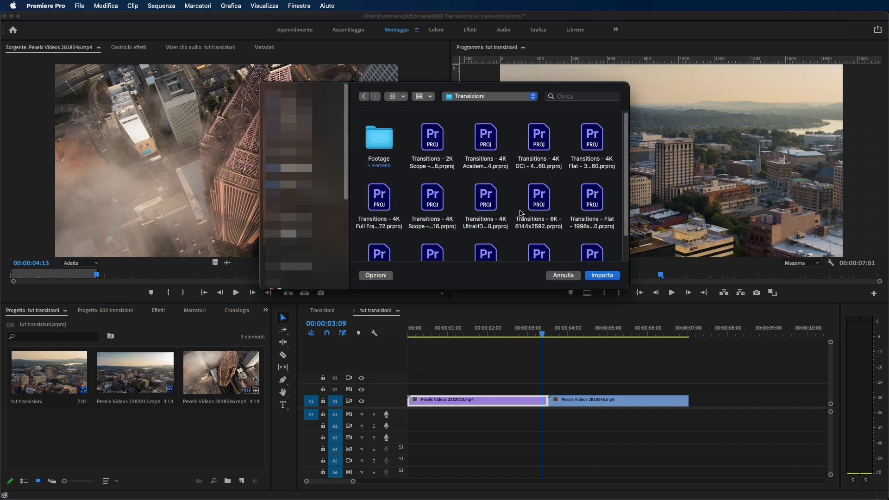
{"action": "scroll", "coordinate": [521, 213], "scroll_direction": "down", "scroll_amount": 2}
{"action": "scroll", "coordinate": [521, 214], "scroll_direction": "up", "scroll_amount": 2}
{"action": "scroll", "coordinate": [521, 213], "scroll_direction": "down", "scroll_amount": 2}
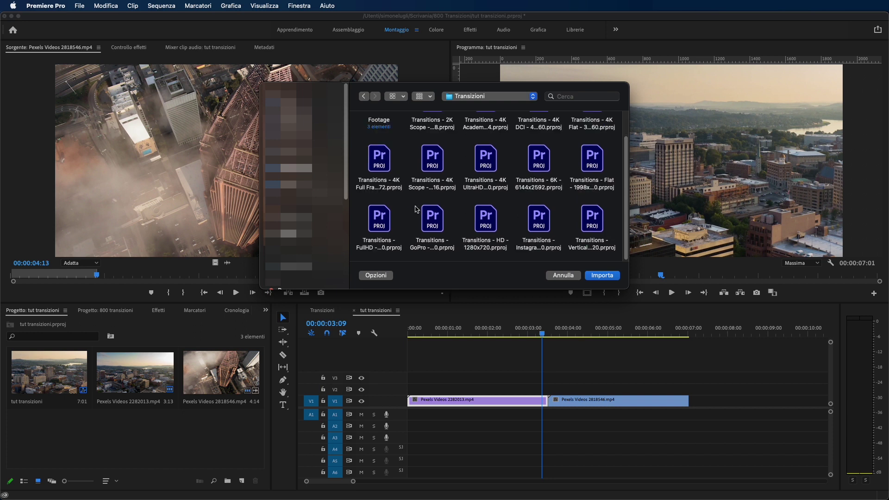
{"action": "scroll", "coordinate": [417, 209], "scroll_direction": "up", "scroll_amount": 2}
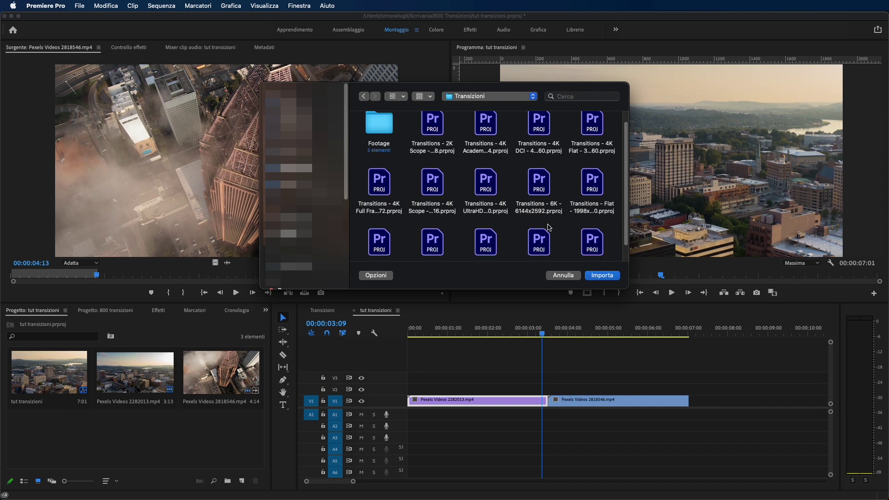
{"action": "scroll", "coordinate": [537, 224], "scroll_direction": "down", "scroll_amount": 2}
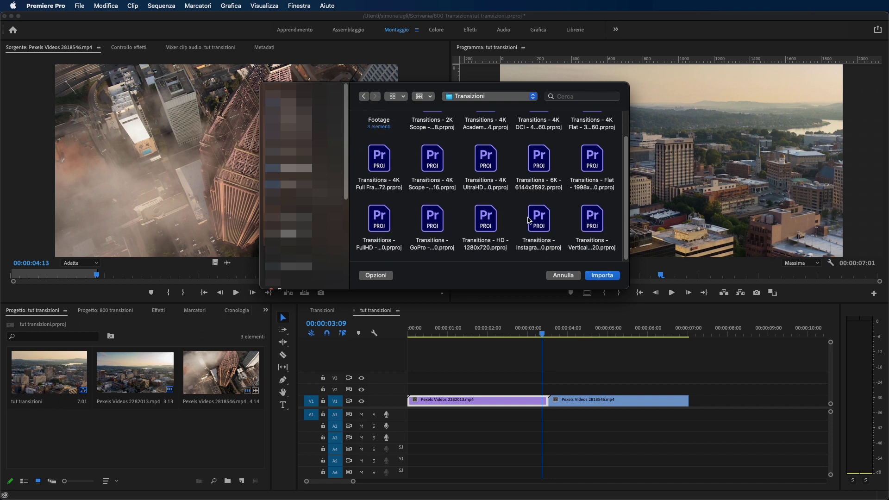
{"action": "left_click", "coordinate": [378, 246]}
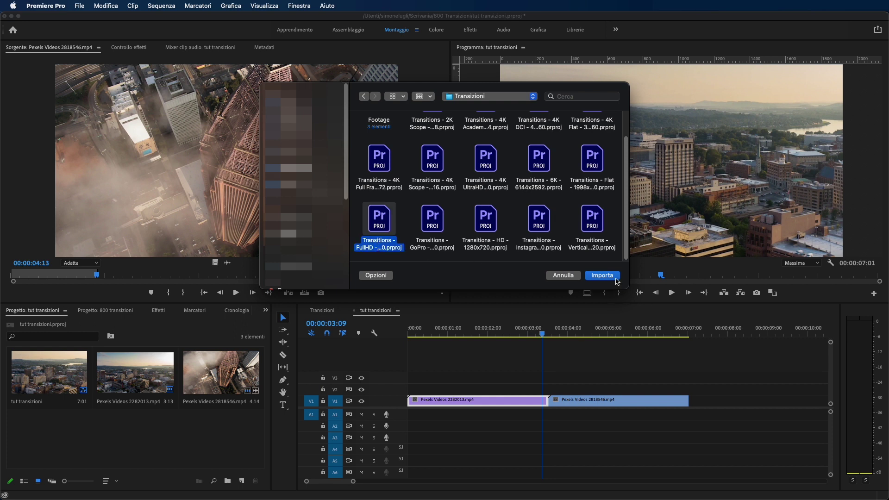
{"action": "left_click", "coordinate": [603, 276]}
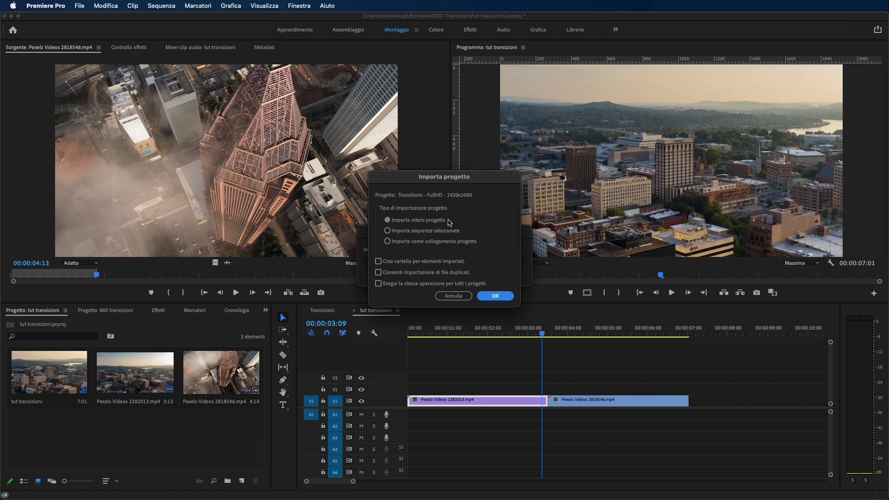
Step: Import the entire transitions project, then begin locating the missing Short Glitch_1.wav
{"action": "left_click", "coordinate": [496, 298]}
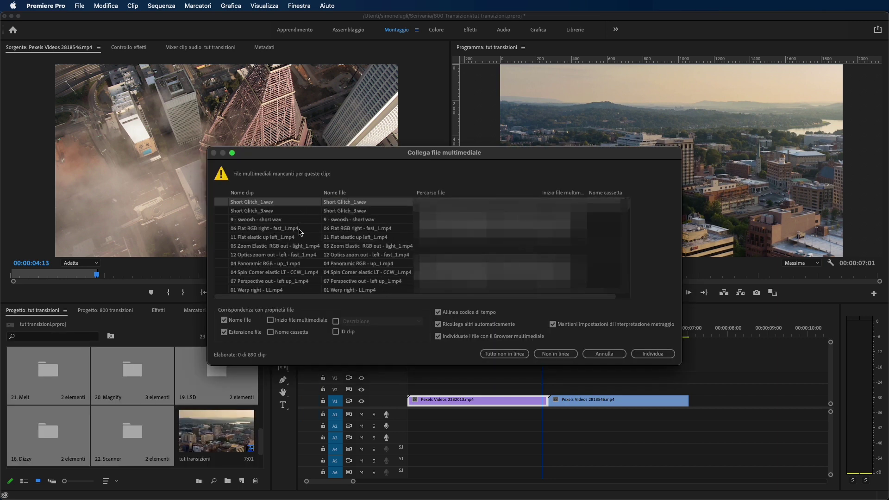
{"action": "scroll", "coordinate": [299, 232], "scroll_direction": "down", "scroll_amount": 5}
{"action": "scroll", "coordinate": [300, 232], "scroll_direction": "up", "scroll_amount": 5}
{"action": "left_click", "coordinate": [656, 354]}
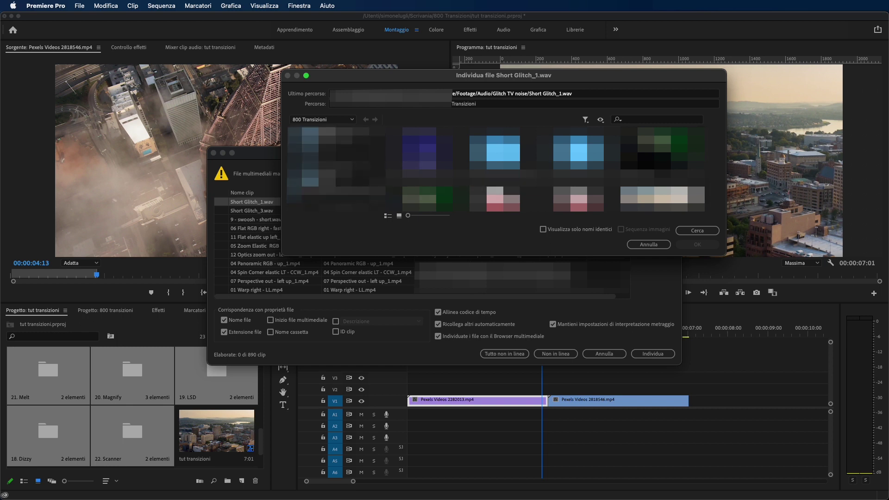
Step: Browse to Transizioni > Footage > Audio > Glitch TV noise in the locate browser
{"action": "left_click", "coordinate": [318, 184]}
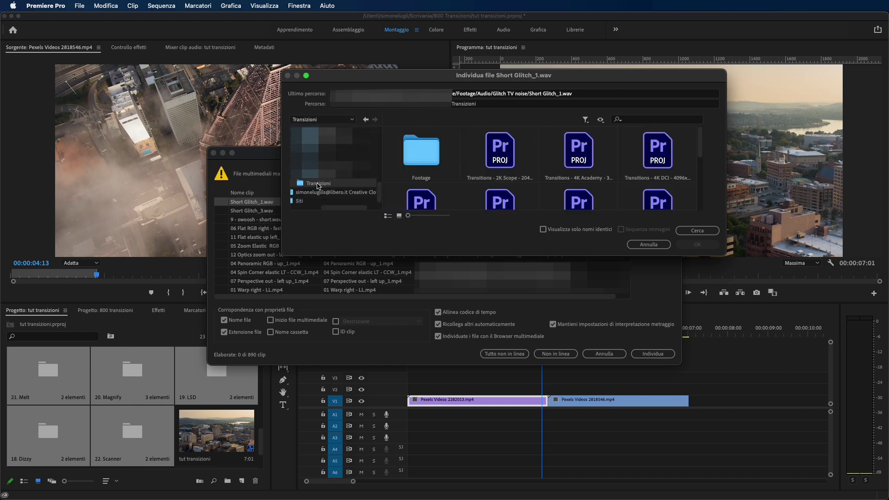
{"action": "double_click", "coordinate": [422, 140]}
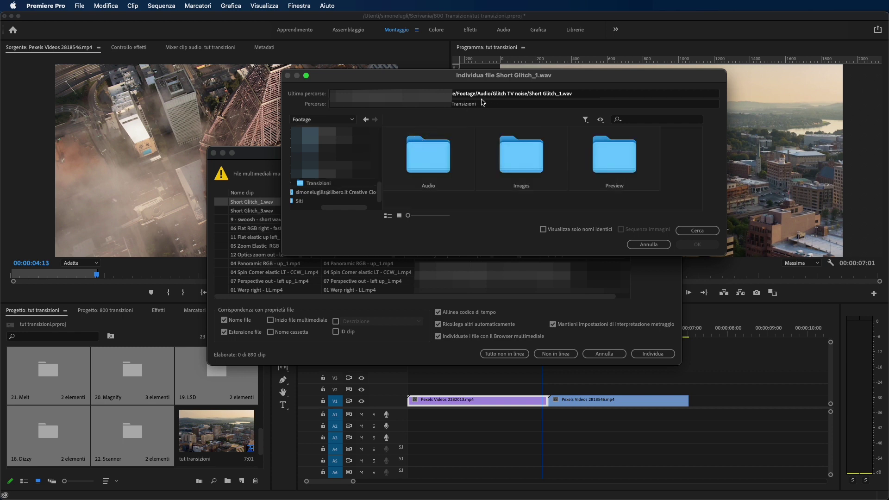
{"action": "double_click", "coordinate": [427, 167]}
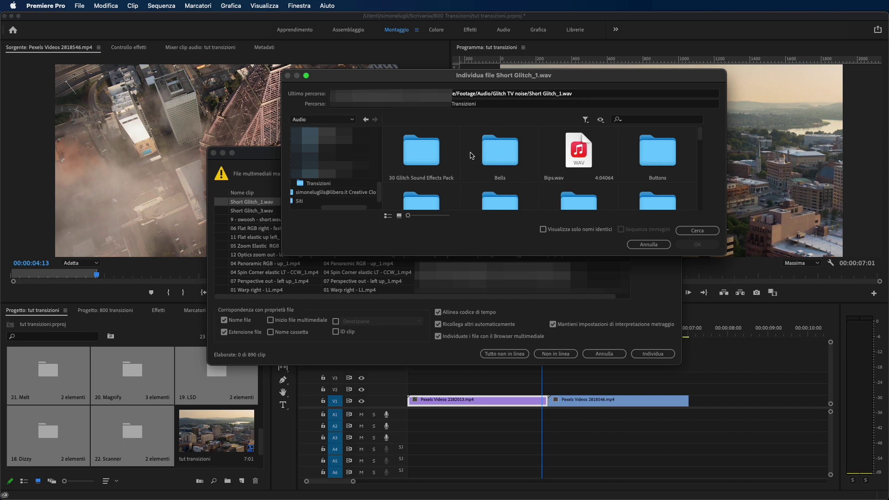
{"action": "scroll", "coordinate": [472, 155], "scroll_direction": "down", "scroll_amount": 2}
{"action": "scroll", "coordinate": [472, 156], "scroll_direction": "down", "scroll_amount": 2}
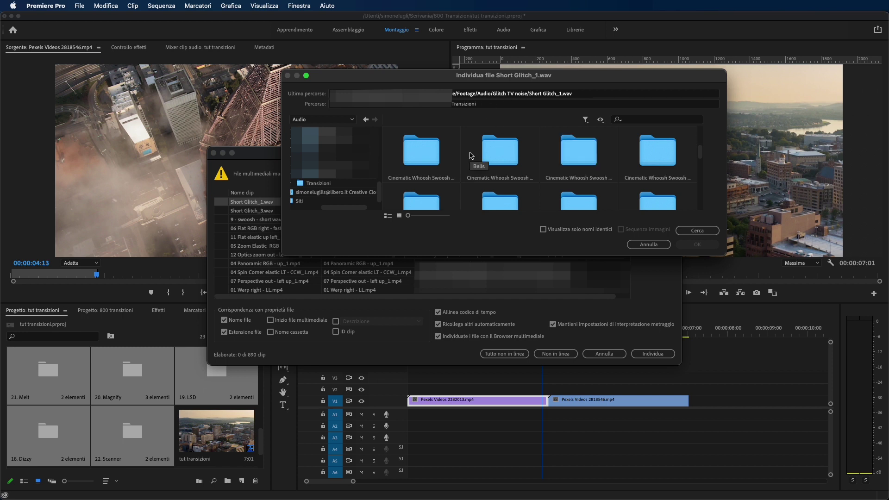
{"action": "scroll", "coordinate": [472, 155], "scroll_direction": "down", "scroll_amount": 2}
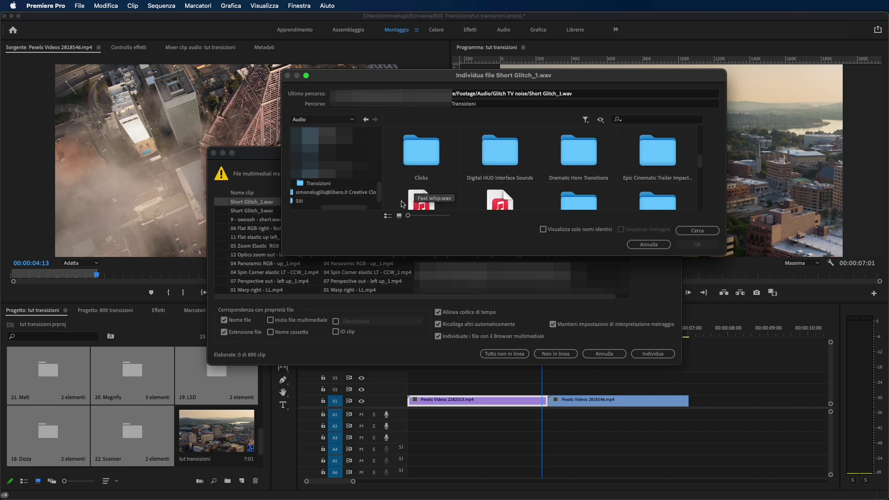
{"action": "scroll", "coordinate": [461, 172], "scroll_direction": "down", "scroll_amount": 3}
{"action": "double_click", "coordinate": [422, 153]}
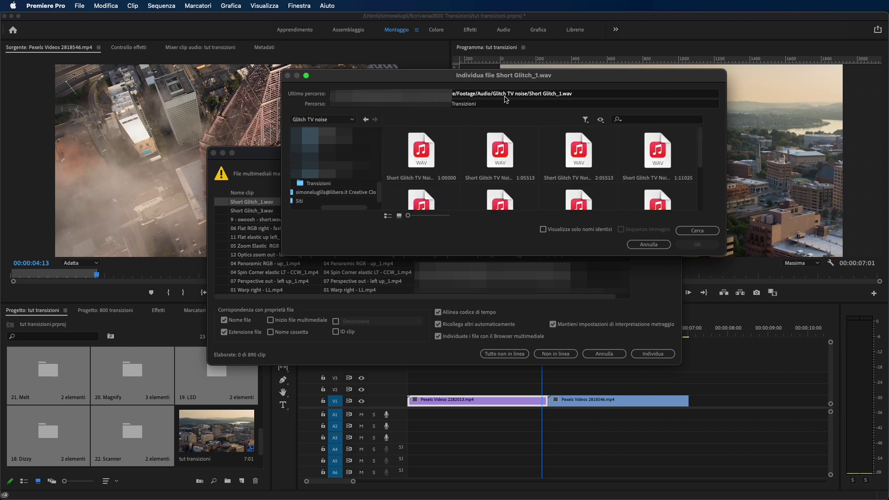
Step: Relink Short Glitch_1.wav and accept the remaining missing-media prompts
{"action": "key", "text": "Right"}
{"action": "key", "text": "Right"}
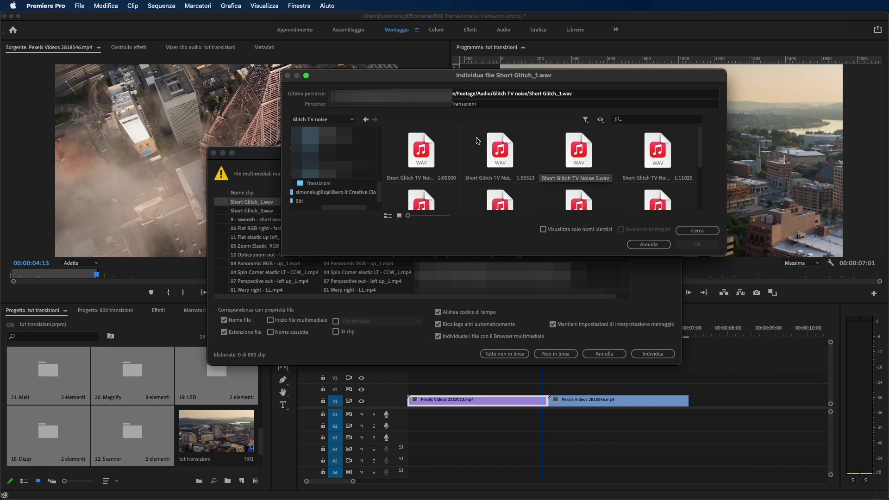
{"action": "scroll", "coordinate": [478, 141], "scroll_direction": "down", "scroll_amount": 3}
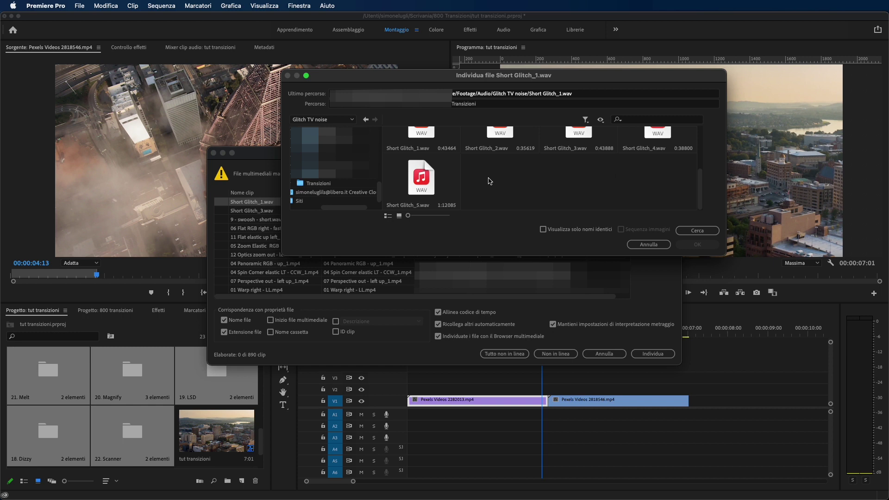
{"action": "left_click", "coordinate": [415, 136]}
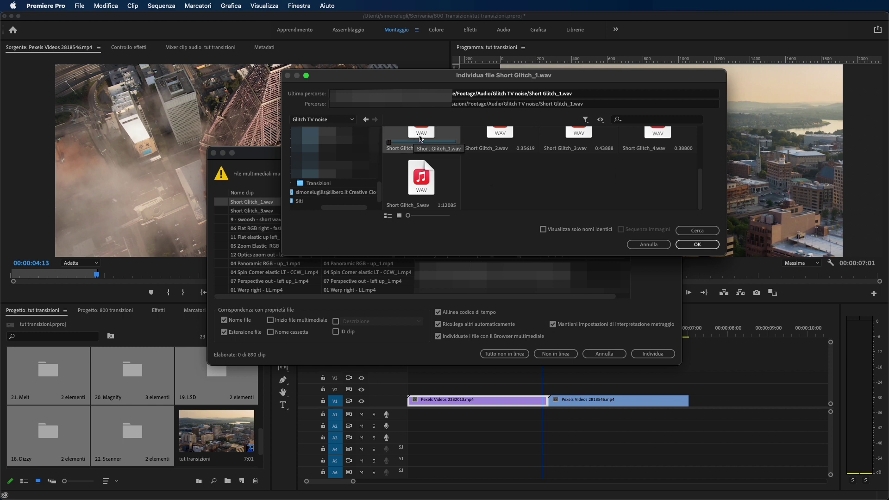
{"action": "left_click", "coordinate": [710, 246]}
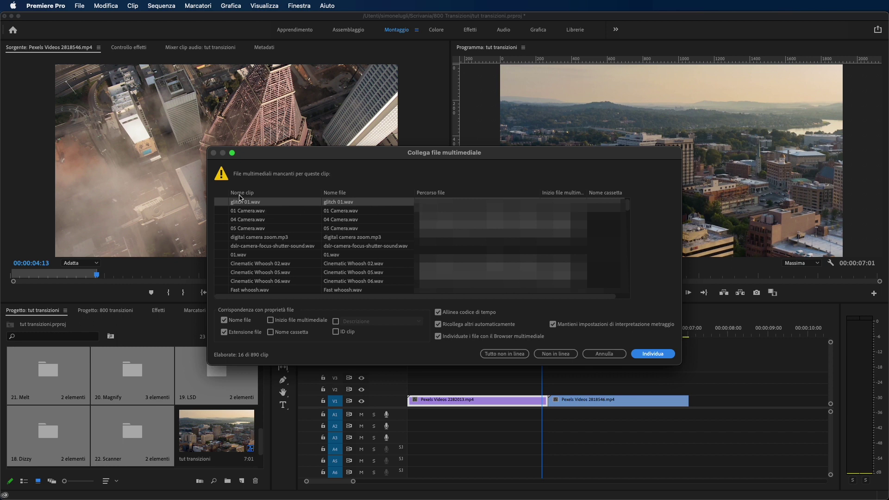
{"action": "key", "text": "Return"}
{"action": "key", "text": "Return"}
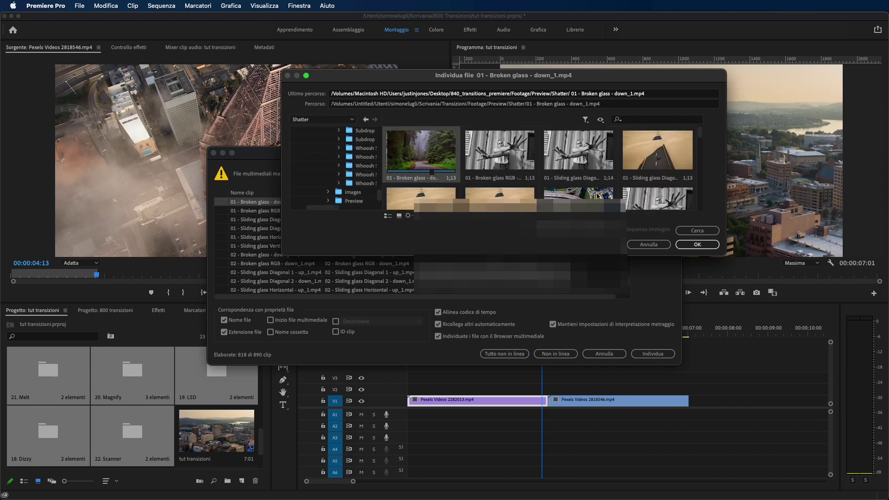
{"action": "key", "text": "Return"}
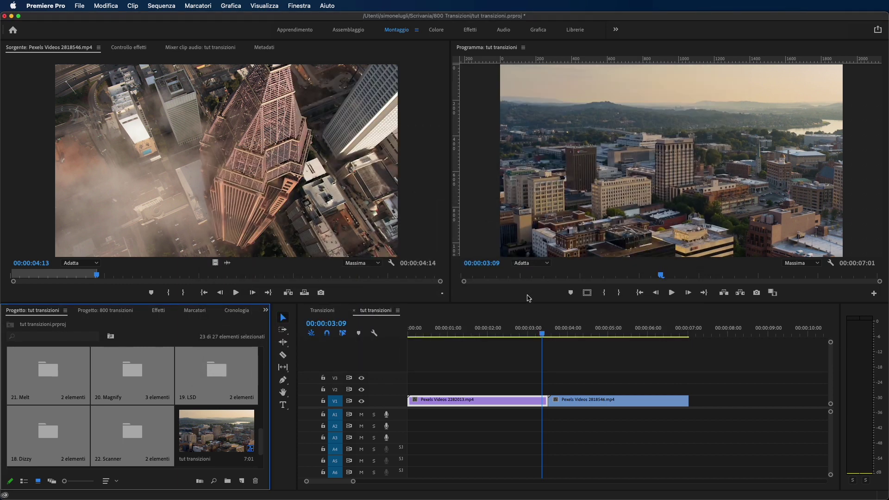
Step: Open the 09. Panorama folder and its Panorama - Light Leaks bin
{"action": "left_click", "coordinate": [134, 414]}
{"action": "scroll", "coordinate": [128, 414], "scroll_direction": "up", "scroll_amount": 5}
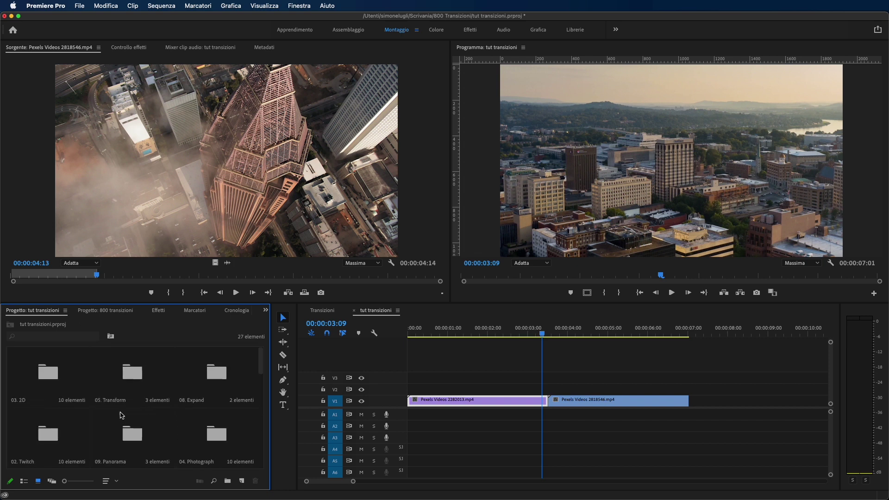
{"action": "scroll", "coordinate": [120, 417], "scroll_direction": "down", "scroll_amount": 3}
{"action": "scroll", "coordinate": [120, 417], "scroll_direction": "up", "scroll_amount": 3}
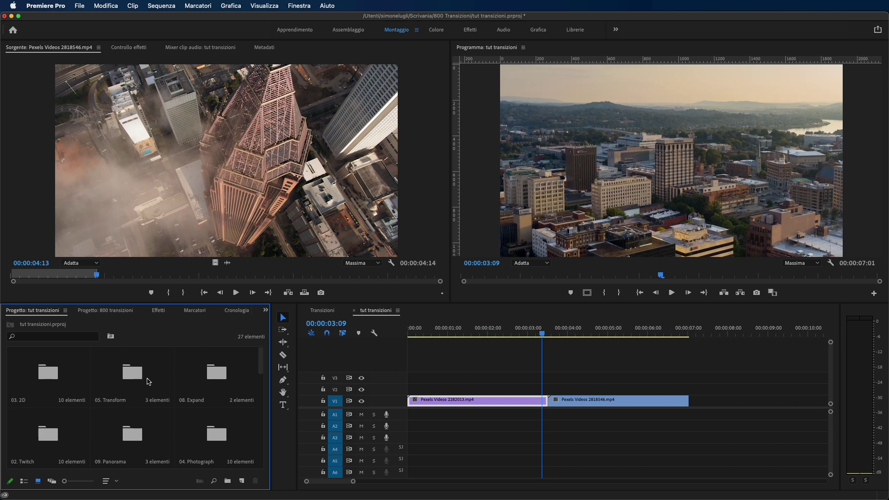
{"action": "scroll", "coordinate": [154, 423], "scroll_direction": "down", "scroll_amount": 1}
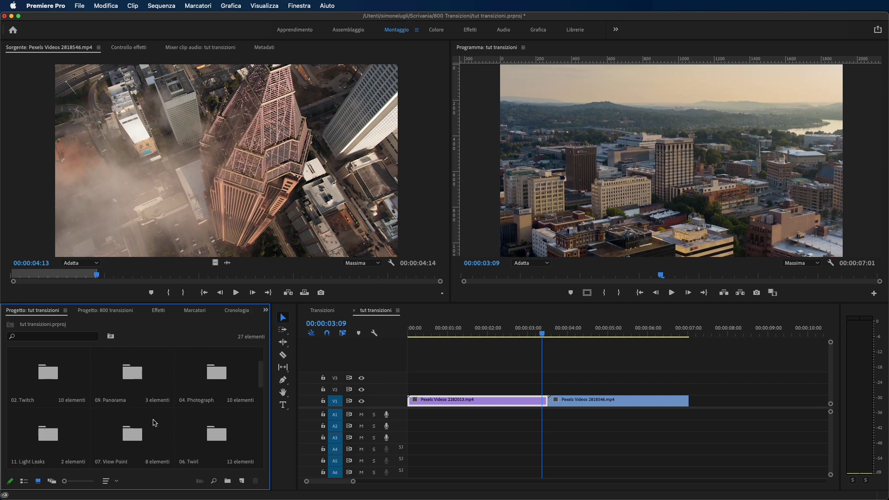
{"action": "double_click", "coordinate": [134, 374]}
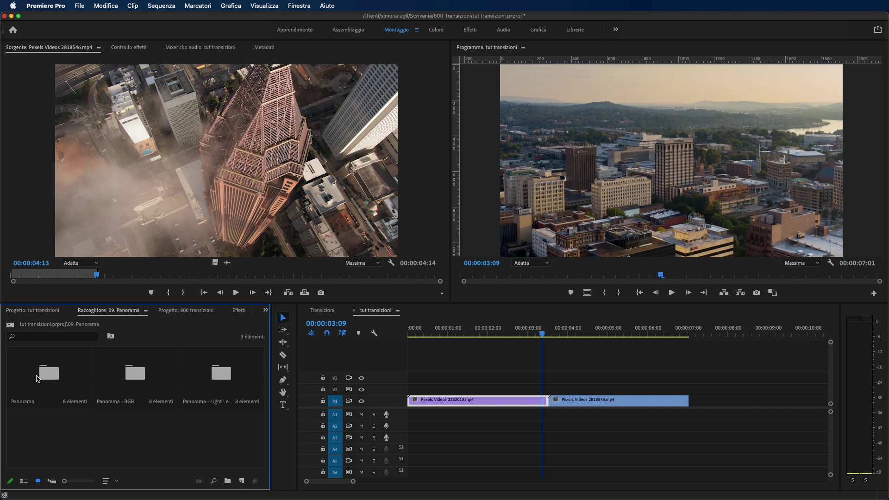
{"action": "double_click", "coordinate": [212, 390]}
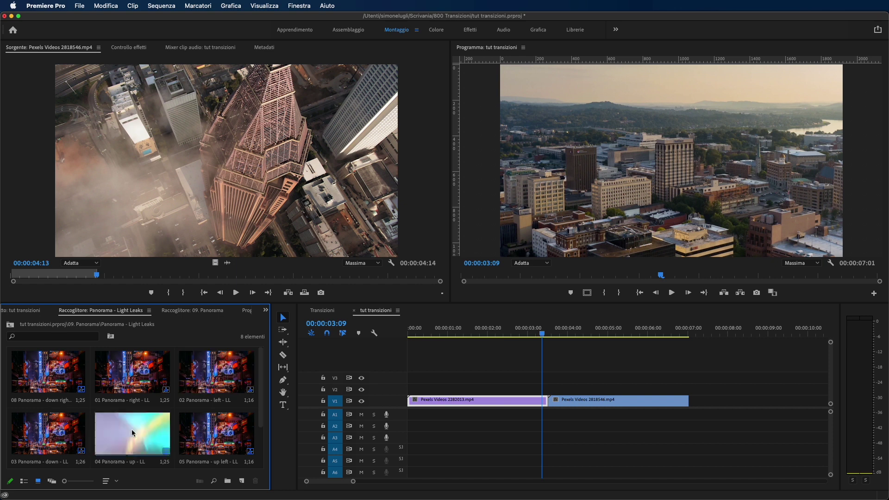
Step: In the 03 Panorama - down - LL template, select the V2–V4 overlays and audio, then return to tut transizioni
{"action": "double_click", "coordinate": [43, 430]}
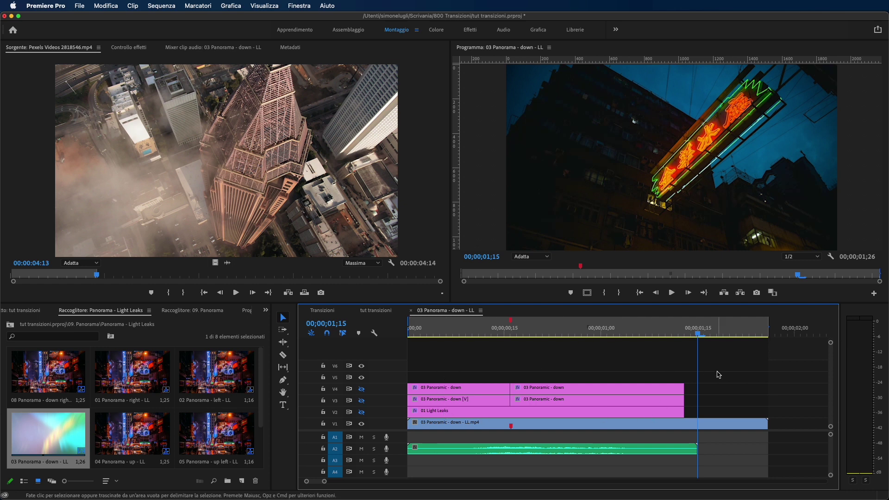
{"action": "left_click_drag", "start_coordinate": [718, 370], "coordinate": [402, 414]}
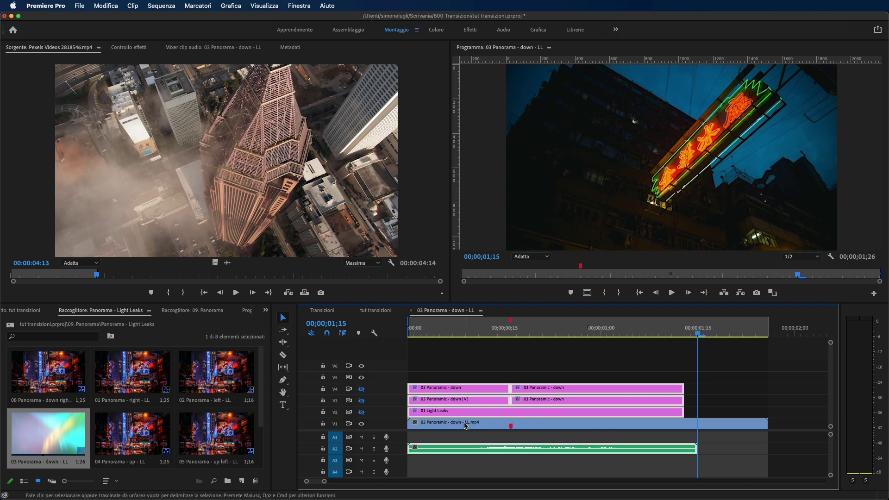
{"action": "left_click", "coordinate": [448, 426]}
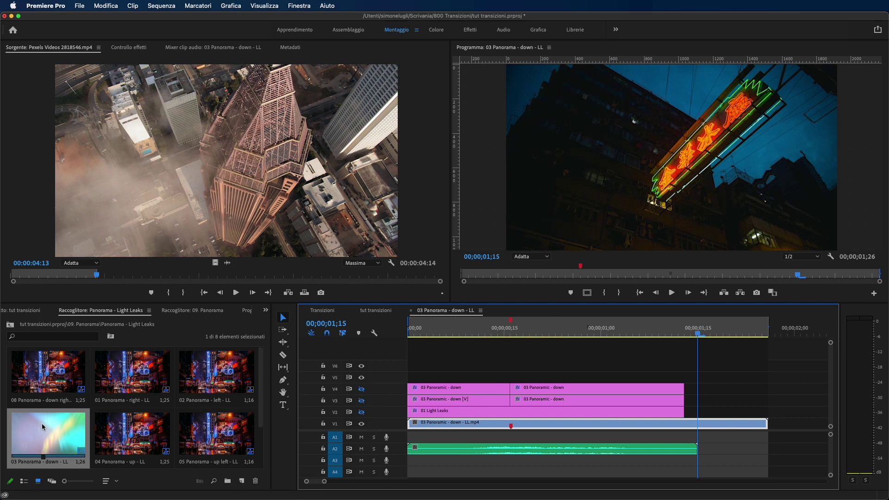
{"action": "mouse_move", "coordinate": [510, 330]}
{"action": "left_mouse_down"}
{"action": "mouse_move", "coordinate": [452, 334]}
{"action": "mouse_move", "coordinate": [626, 334]}
{"action": "left_mouse_up"}
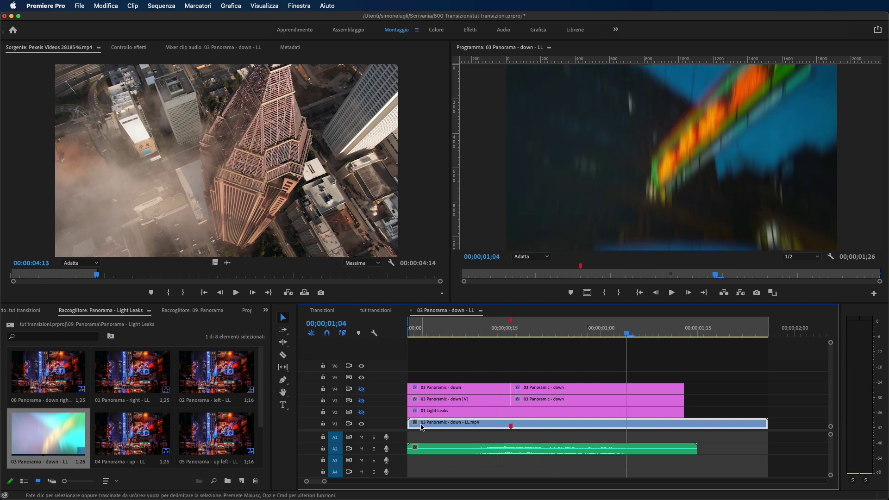
{"action": "left_click", "coordinate": [748, 364]}
{"action": "mouse_move", "coordinate": [715, 375]}
{"action": "left_mouse_down"}
{"action": "mouse_move", "coordinate": [469, 399]}
{"action": "mouse_move", "coordinate": [430, 416]}
{"action": "left_mouse_up"}
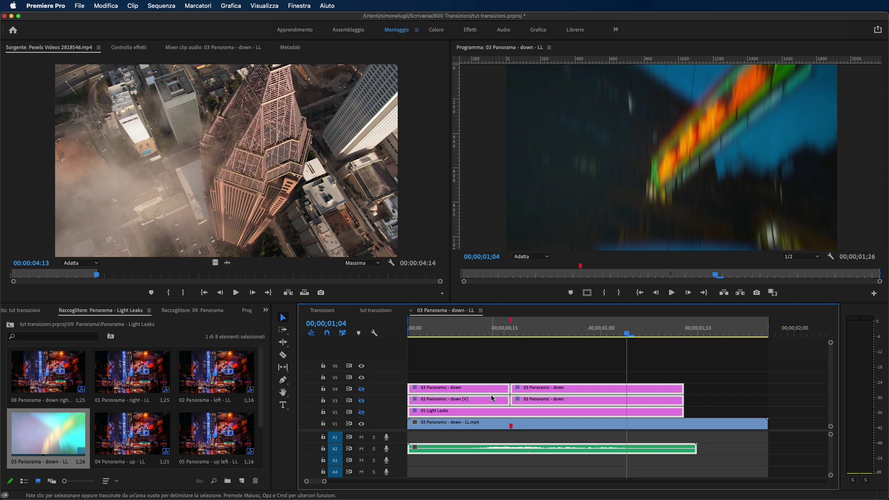
{"action": "left_click", "coordinate": [374, 311]}
Step: Paste the Light Leaks layers at 00:00:02:08 onto V2–V4 and A1, with V1 locked
{"action": "left_click_drag", "start_coordinate": [544, 334], "coordinate": [502, 334]}
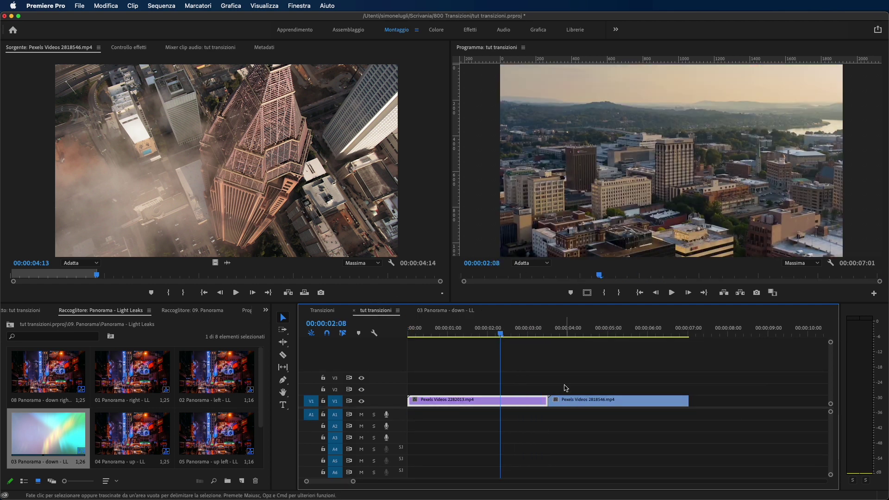
{"action": "key", "text": "super+v"}
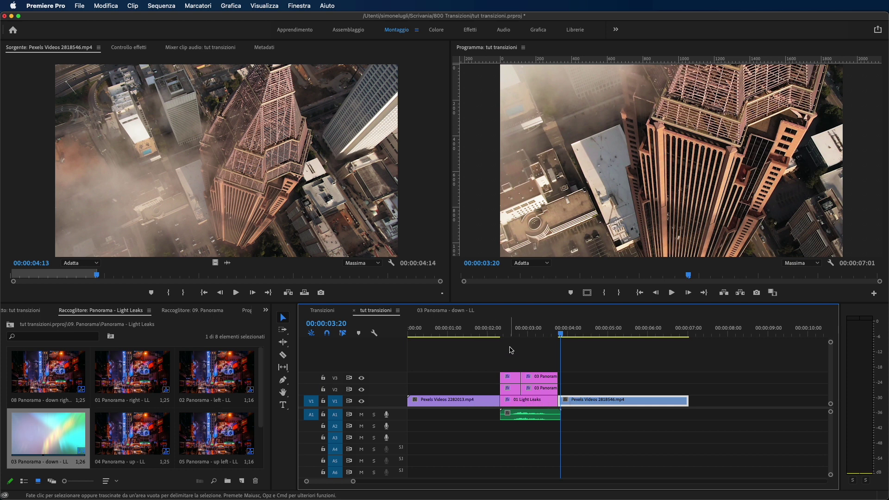
{"action": "key", "text": "super+z"}
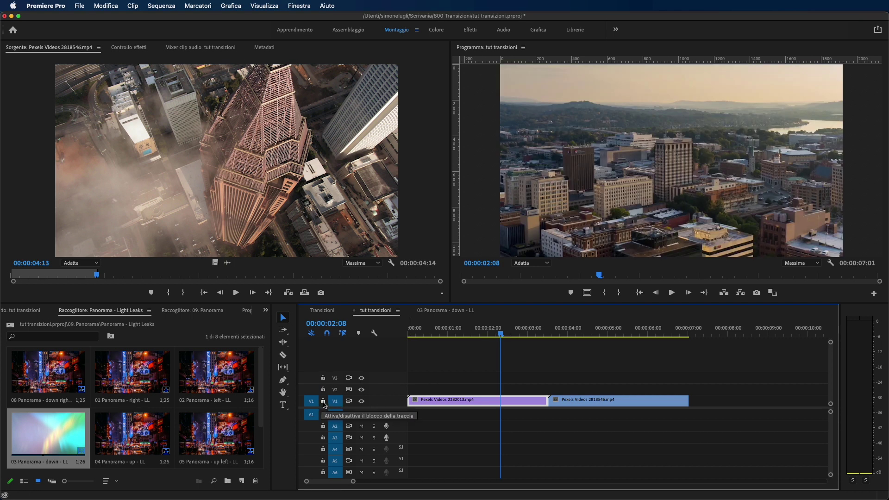
{"action": "left_click", "coordinate": [324, 402]}
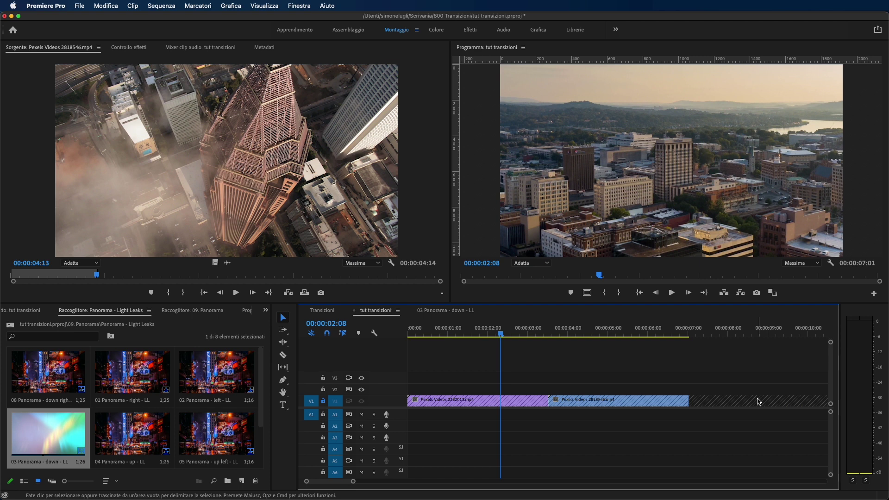
{"action": "key", "text": "super+v"}
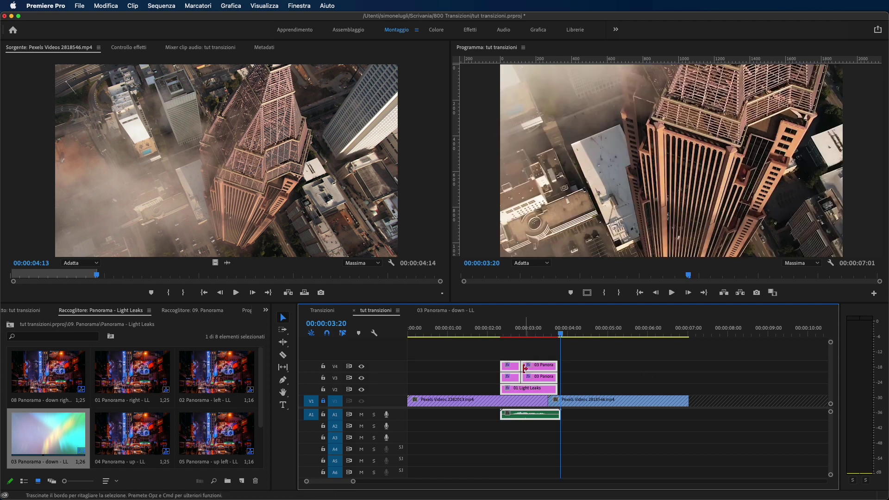
Step: Shift the pasted layers over the cut, unlock V1 and render the transition
{"action": "left_click_drag", "start_coordinate": [539, 367], "coordinate": [563, 368]}
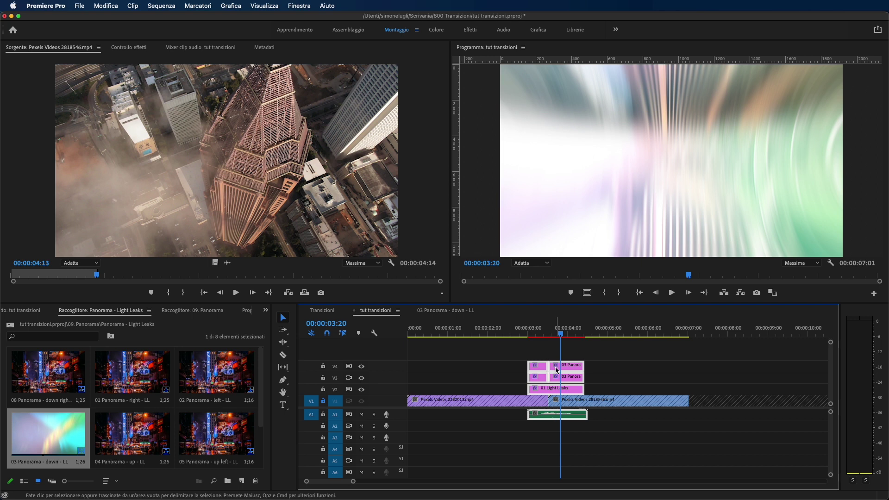
{"action": "key", "text": "shift+Left"}
{"action": "key", "text": "shift+Left"}
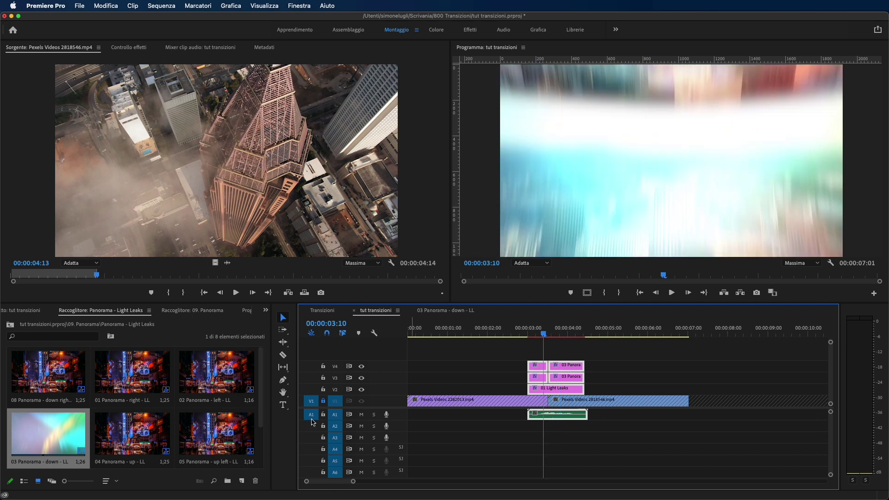
{"action": "left_click", "coordinate": [324, 401]}
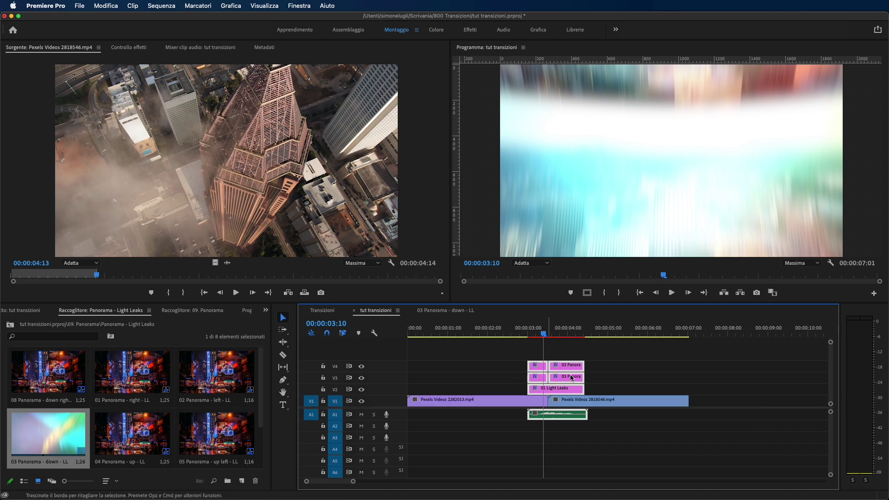
{"action": "key", "text": "Return"}
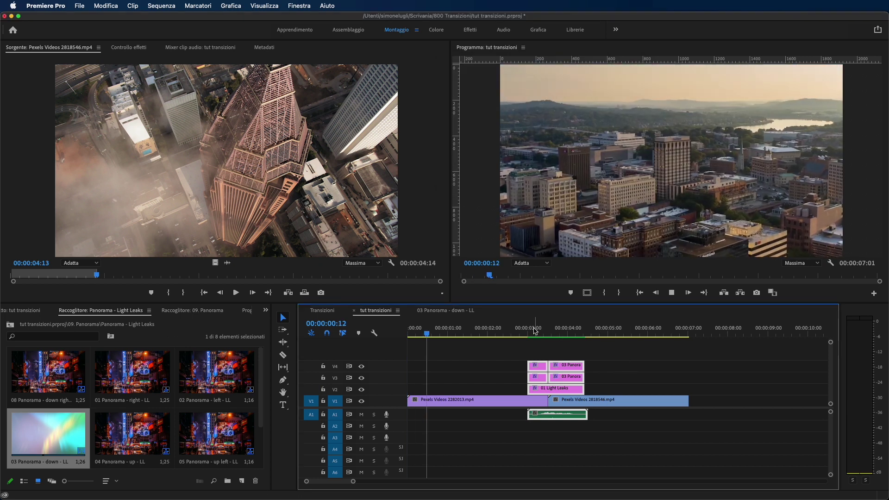
Step: Play back the transition around 00:00:02:20 to preview it
{"action": "key", "text": "space"}
{"action": "left_click", "coordinate": [520, 331]}
{"action": "key", "text": "space"}
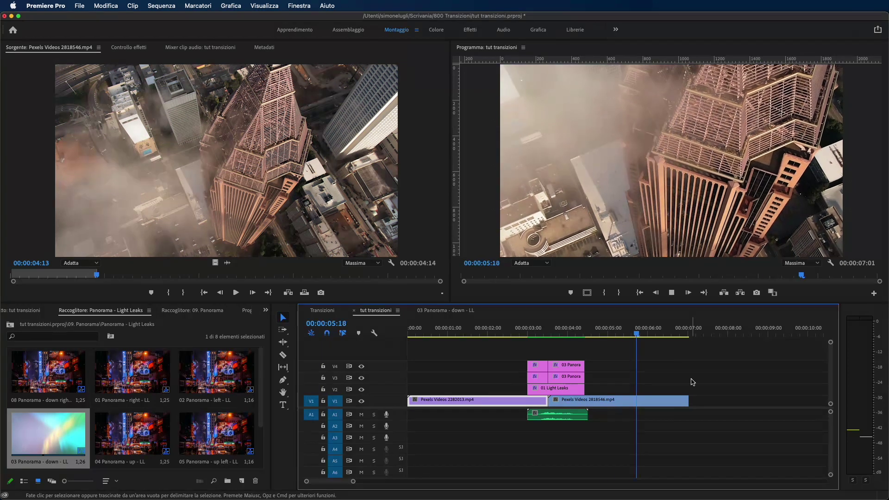
{"action": "left_click", "coordinate": [643, 399]}
{"action": "left_click", "coordinate": [510, 328]}
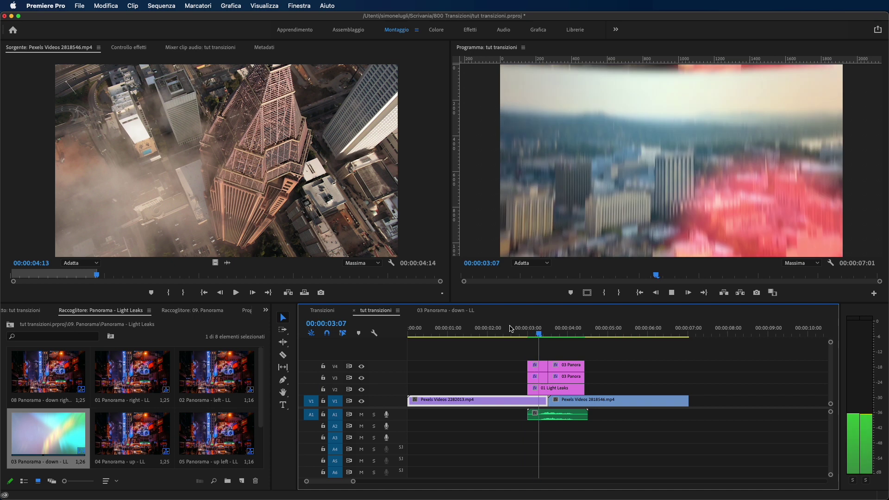
{"action": "key", "text": "space"}
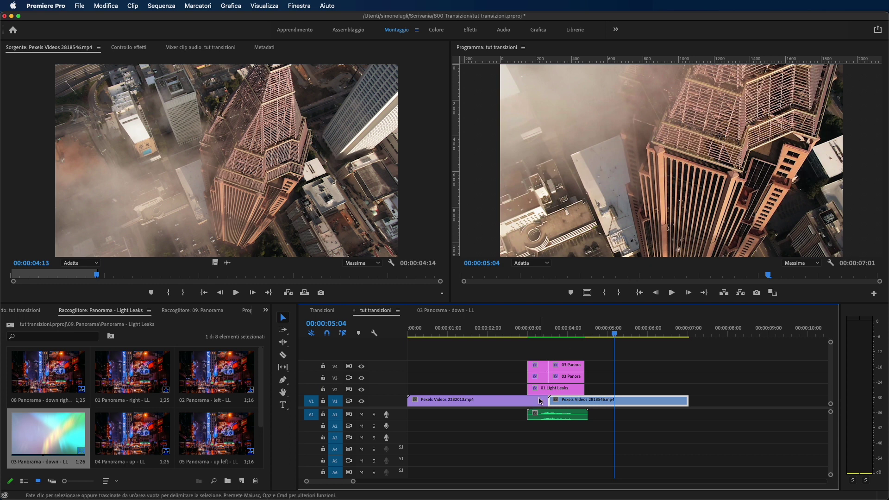
Step: Unlink the transition's audio clip on A1 from its video and delete it
{"action": "left_click", "coordinate": [563, 417]}
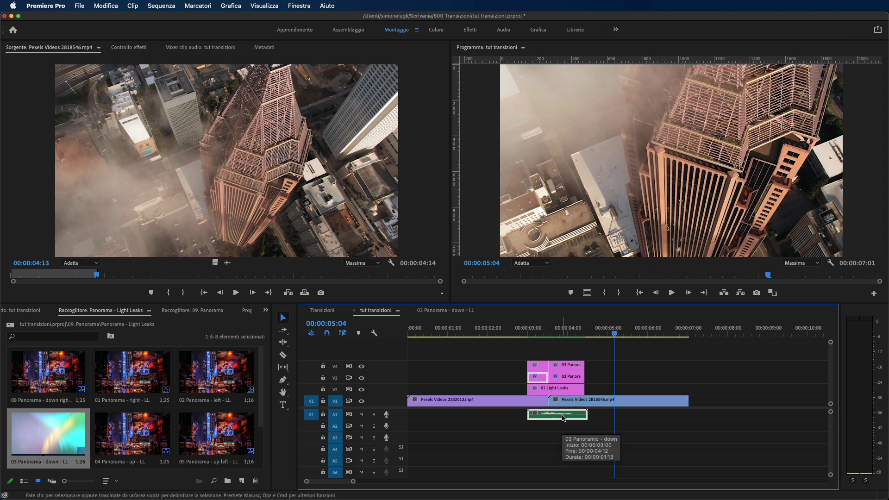
{"action": "left_click", "coordinate": [362, 415]}
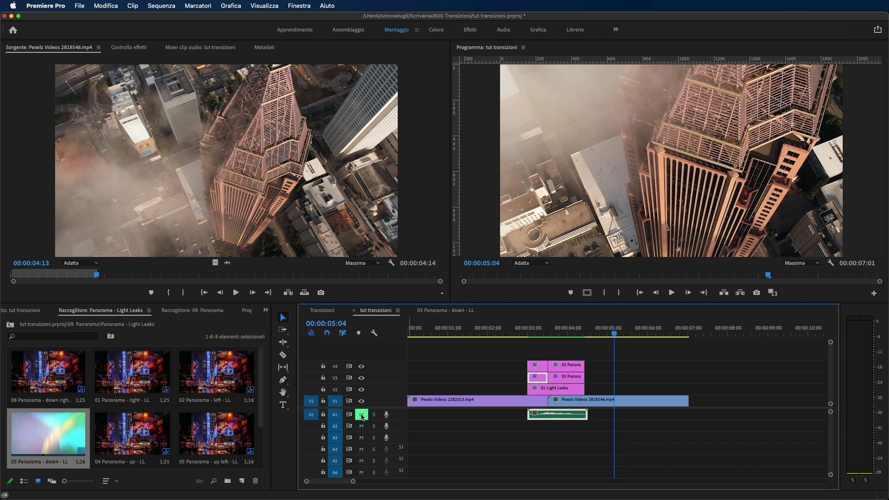
{"action": "left_click", "coordinate": [362, 416]}
{"action": "right_click", "coordinate": [541, 416]}
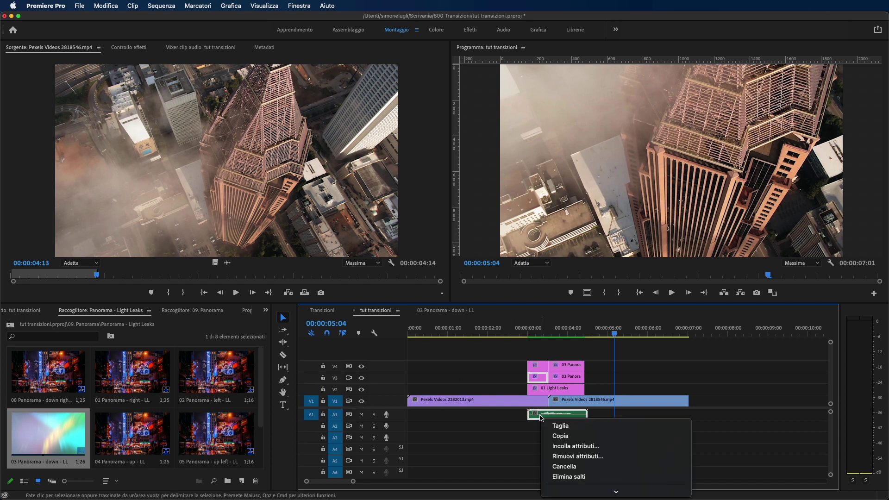
{"action": "mouse_move", "coordinate": [616, 492]}
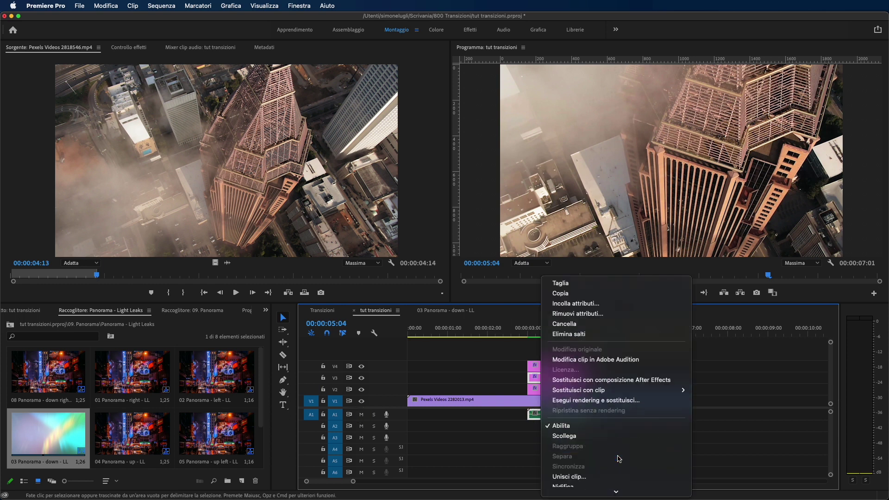
{"action": "left_click", "coordinate": [587, 440]}
{"action": "left_click", "coordinate": [551, 419]}
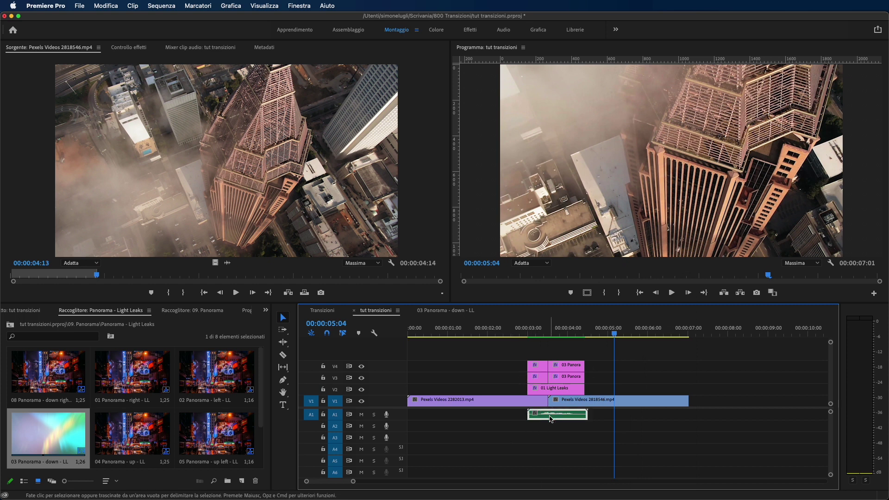
{"action": "key", "text": "Delete"}
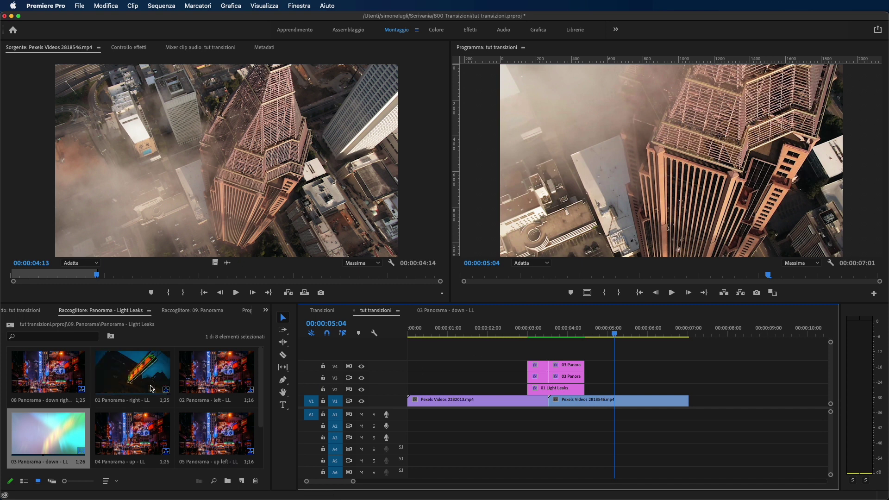
Step: Open the 01 Optics 2 Fly in sequence from 01. Fly > Optics Fly - 2
{"action": "scroll", "coordinate": [73, 388], "scroll_direction": "down", "scroll_amount": 2}
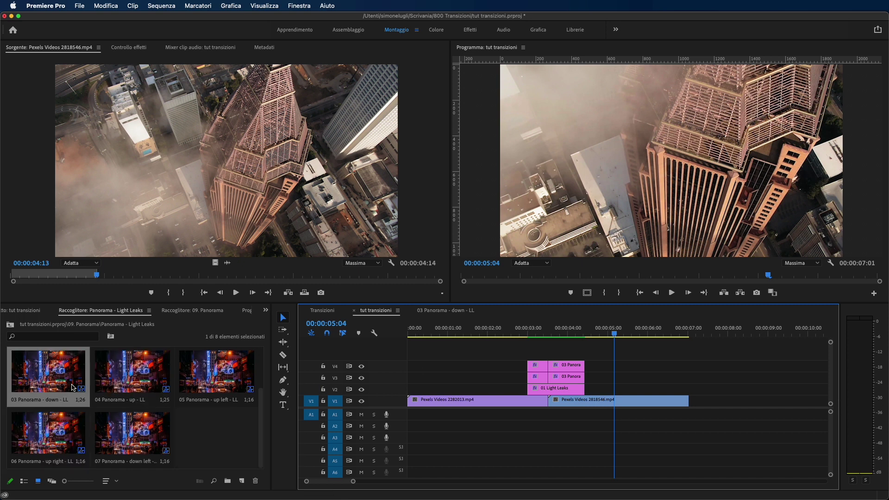
{"action": "left_click", "coordinate": [36, 313]}
{"action": "double_click", "coordinate": [132, 376]}
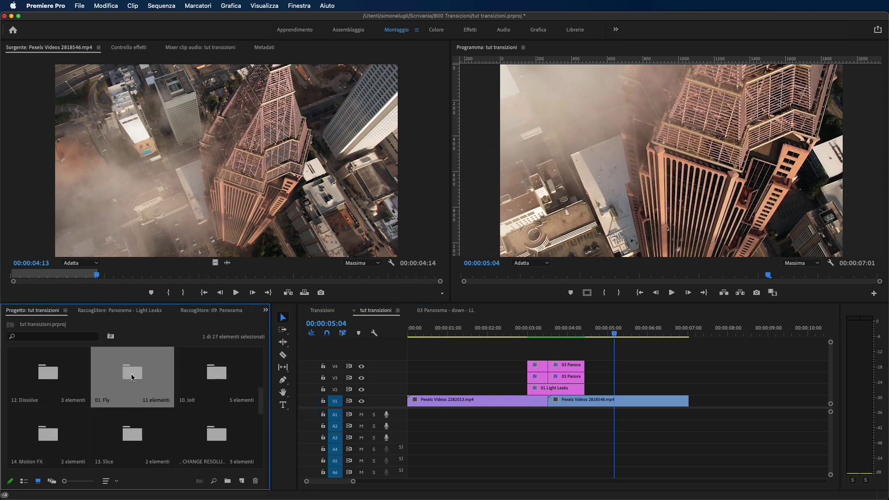
{"action": "scroll", "coordinate": [89, 383], "scroll_direction": "down", "scroll_amount": 5}
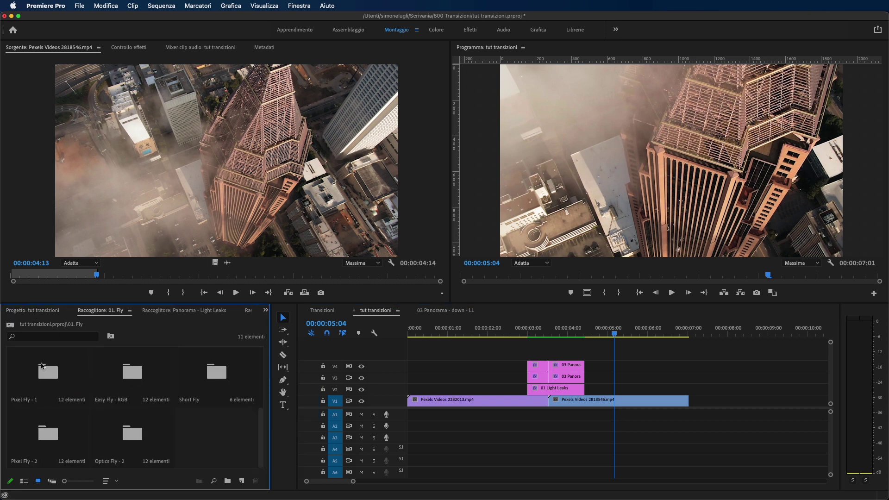
{"action": "left_click", "coordinate": [148, 431]}
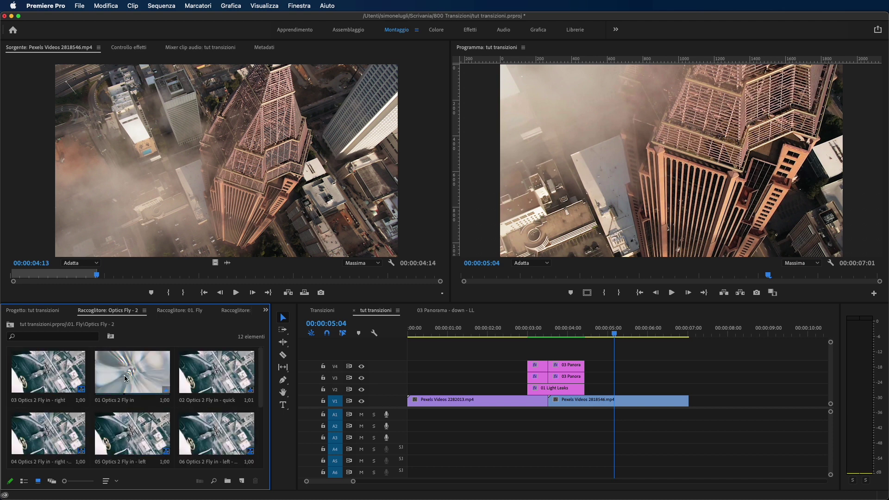
{"action": "double_click", "coordinate": [139, 376]}
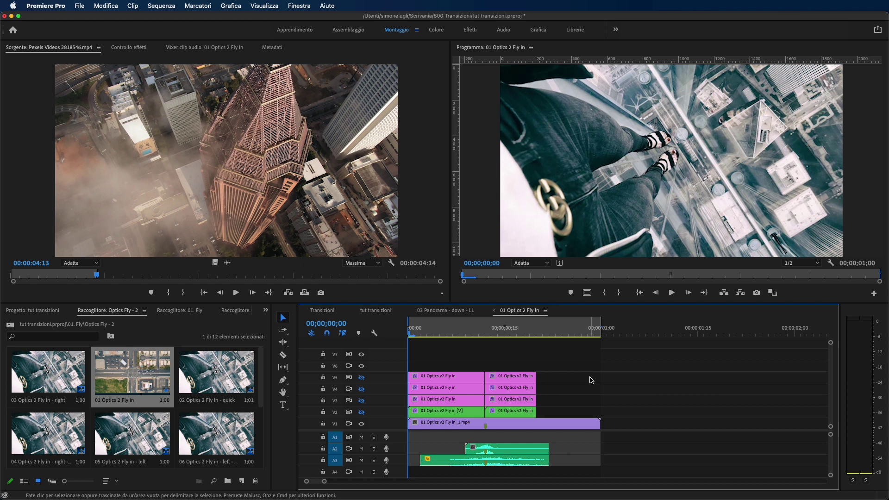
Step: Preview the 01 Optics 2 Fly in transition by scrubbing through it, then playing it from the start
{"action": "left_click_drag", "start_coordinate": [540, 378], "coordinate": [394, 408]}
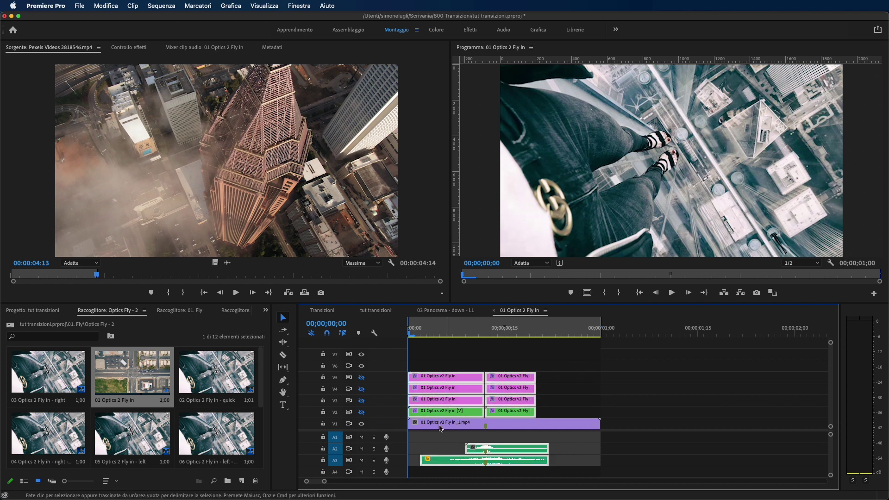
{"action": "left_click", "coordinate": [513, 427]}
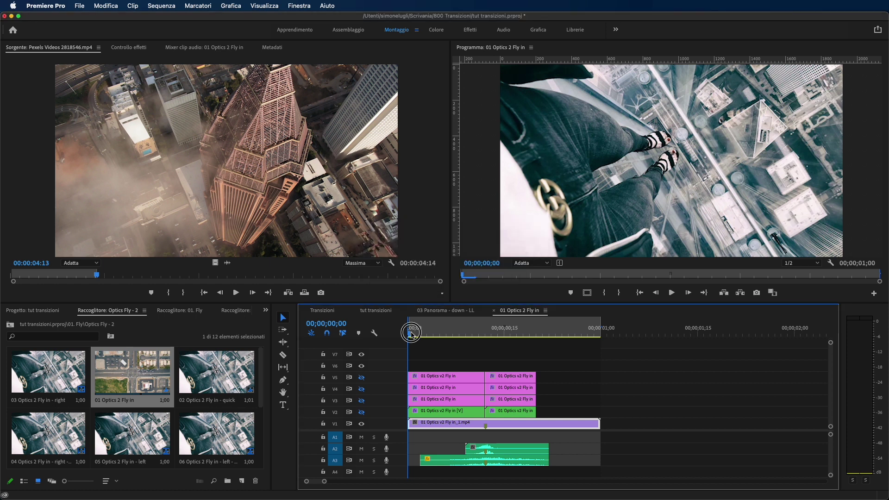
{"action": "left_click_drag", "start_coordinate": [411, 332], "coordinate": [516, 332]}
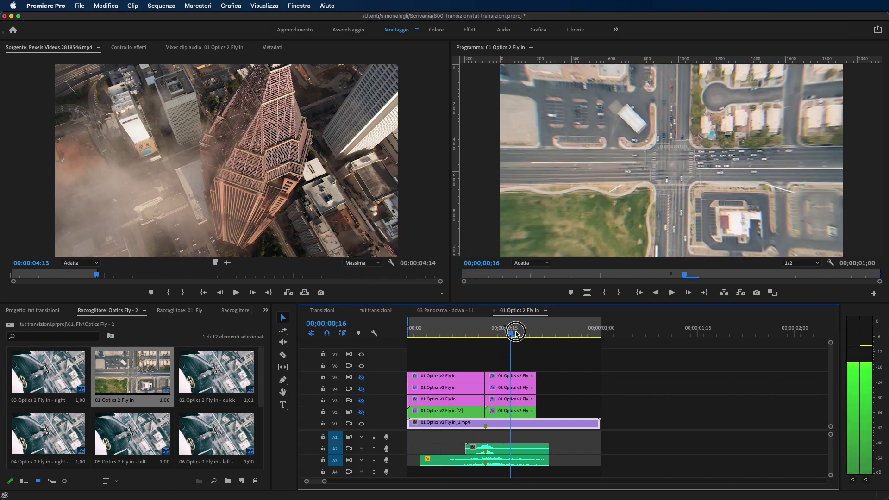
{"action": "left_click_drag", "start_coordinate": [516, 332], "coordinate": [397, 332]}
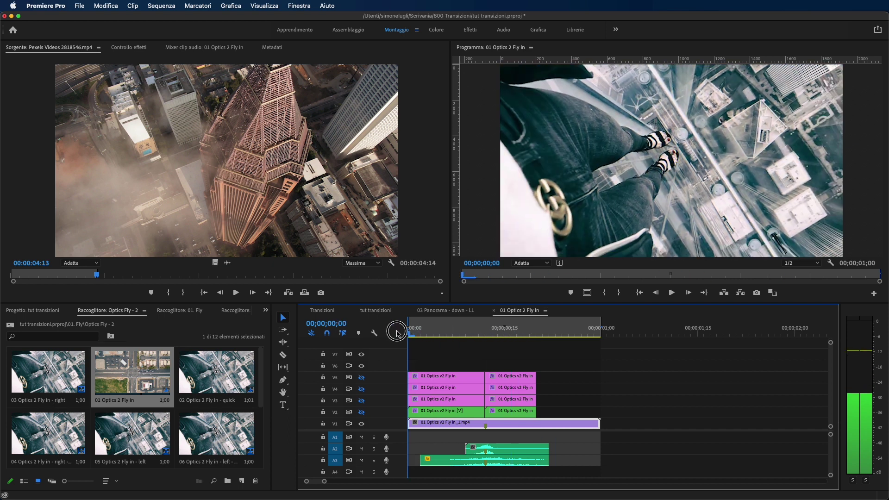
{"action": "key", "text": "space"}
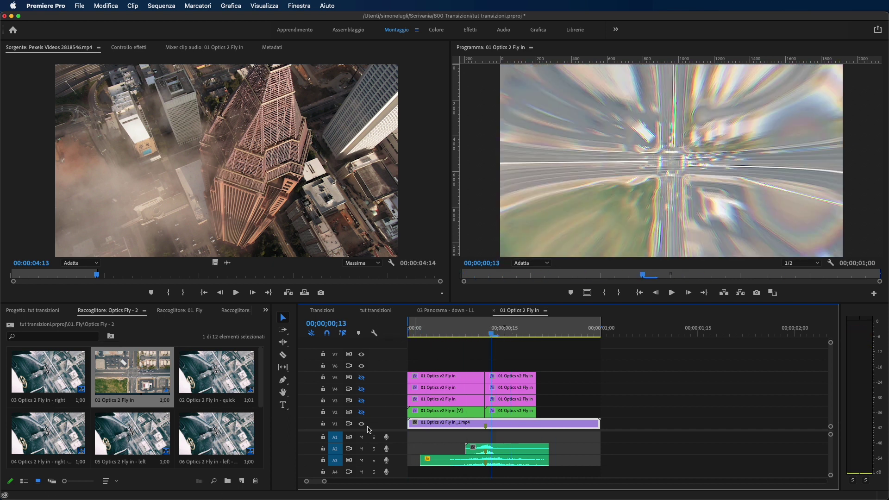
Step: Hide track V1, select the overlay layers and audio at frame 8, then view 03 Panorama - down - LL
{"action": "left_click", "coordinate": [362, 425]}
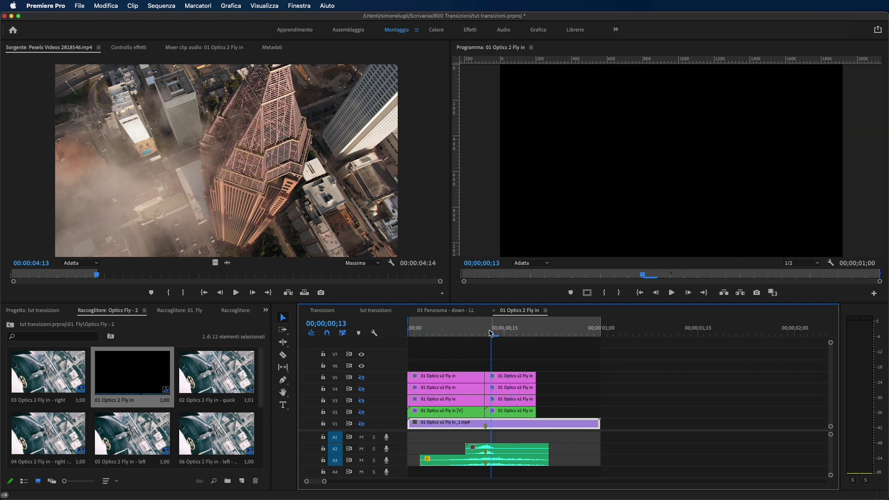
{"action": "left_click_drag", "start_coordinate": [491, 333], "coordinate": [459, 333]}
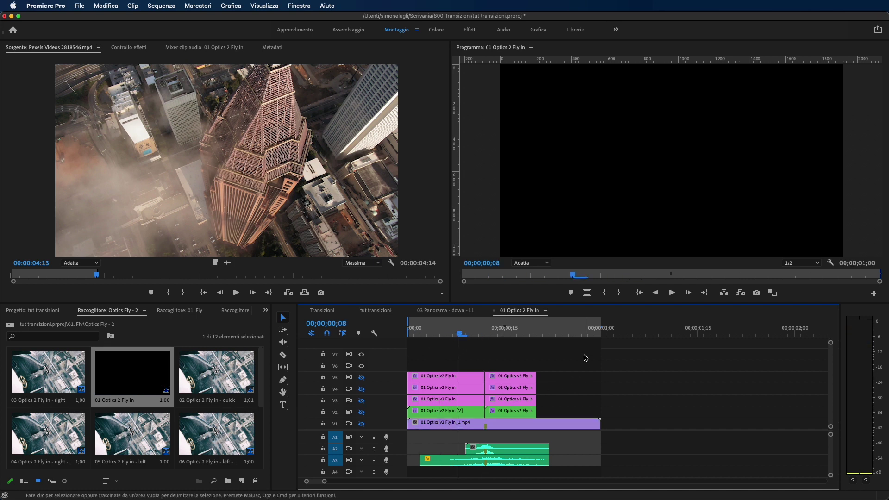
{"action": "left_click_drag", "start_coordinate": [585, 358], "coordinate": [417, 411]}
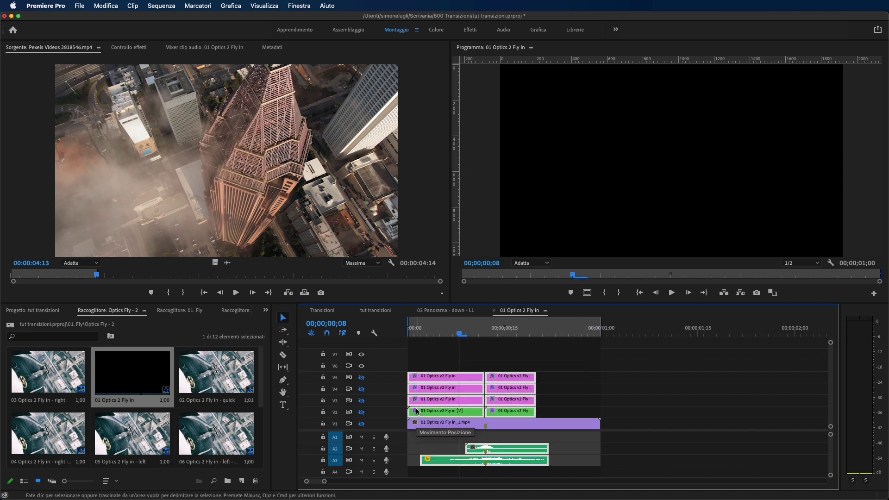
{"action": "left_click", "coordinate": [459, 312]}
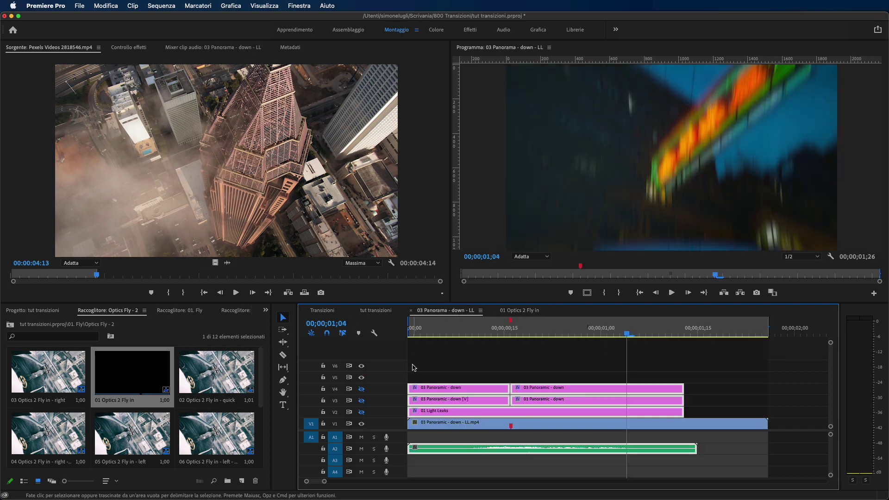
Step: Return to the tut transizioni sequence and select the V2–V4 light-leak layers spanning the cut
{"action": "left_click", "coordinate": [373, 310]}
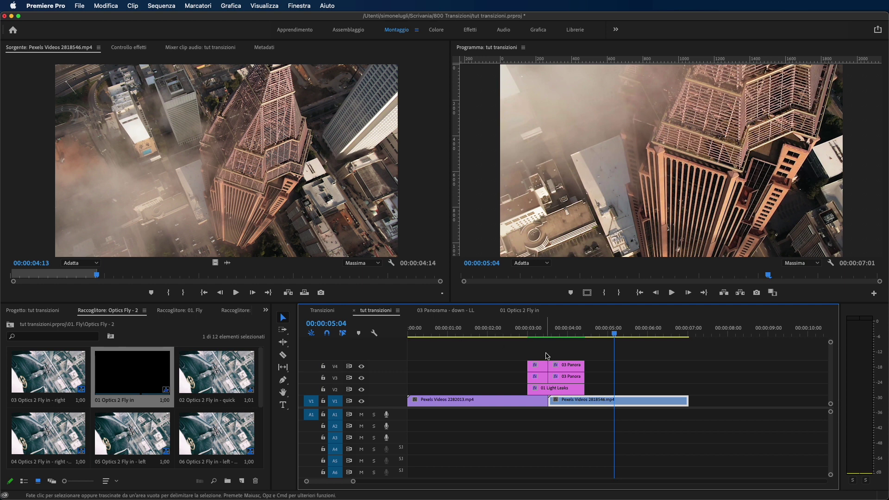
{"action": "left_click_drag", "start_coordinate": [516, 351], "coordinate": [546, 436]}
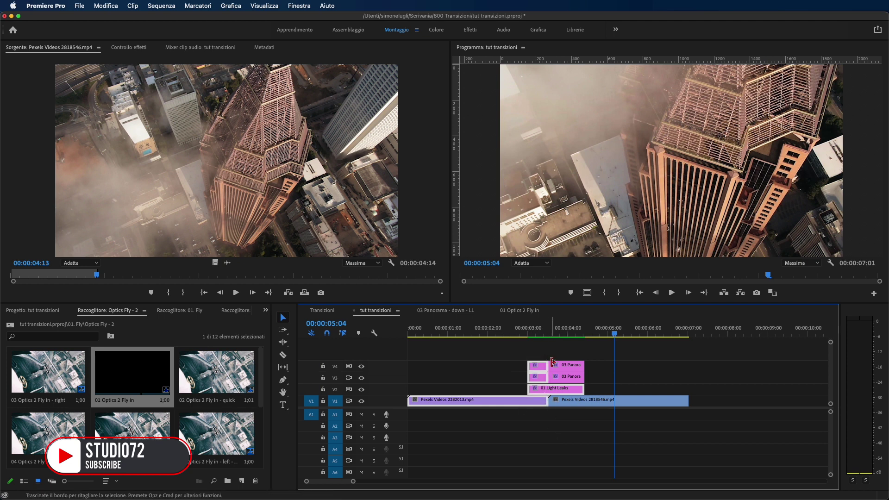
{"action": "left_click_drag", "start_coordinate": [542, 349], "coordinate": [550, 369]}
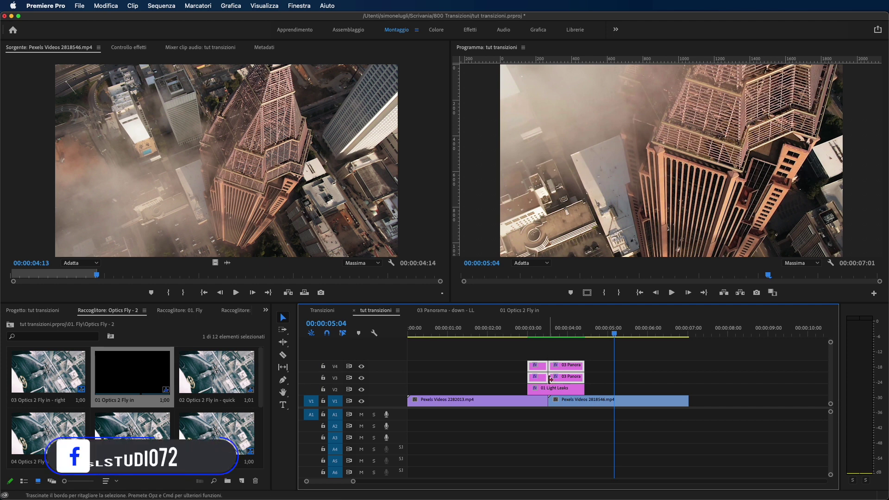